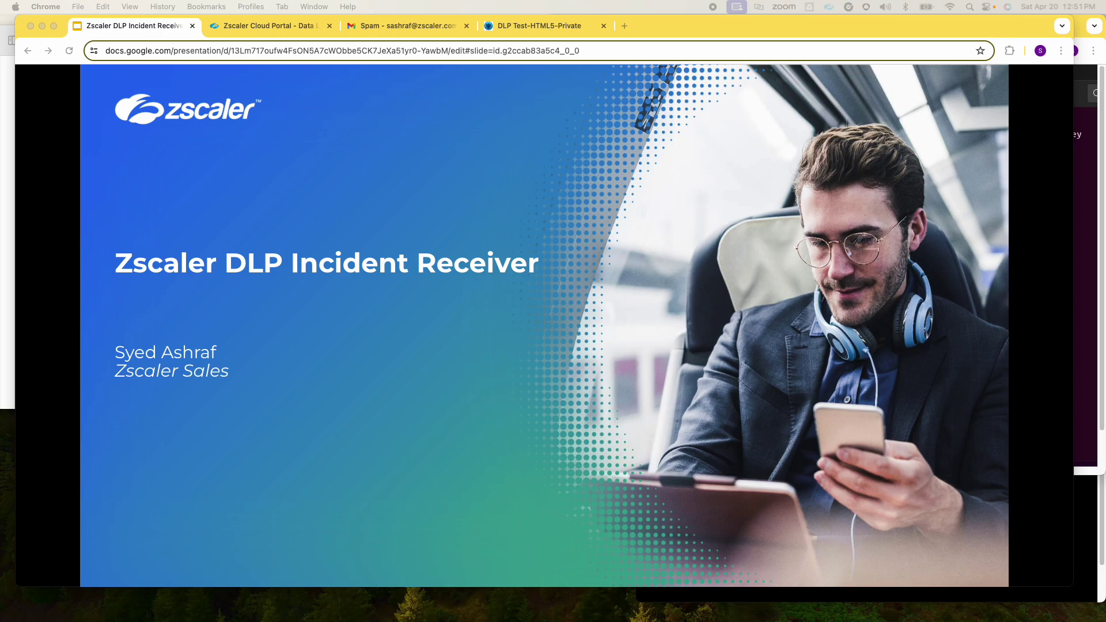
Step: Advance to the Topology slide and reveal its full DLP incident-flow diagram, including the receiver and storage
click(554, 316)
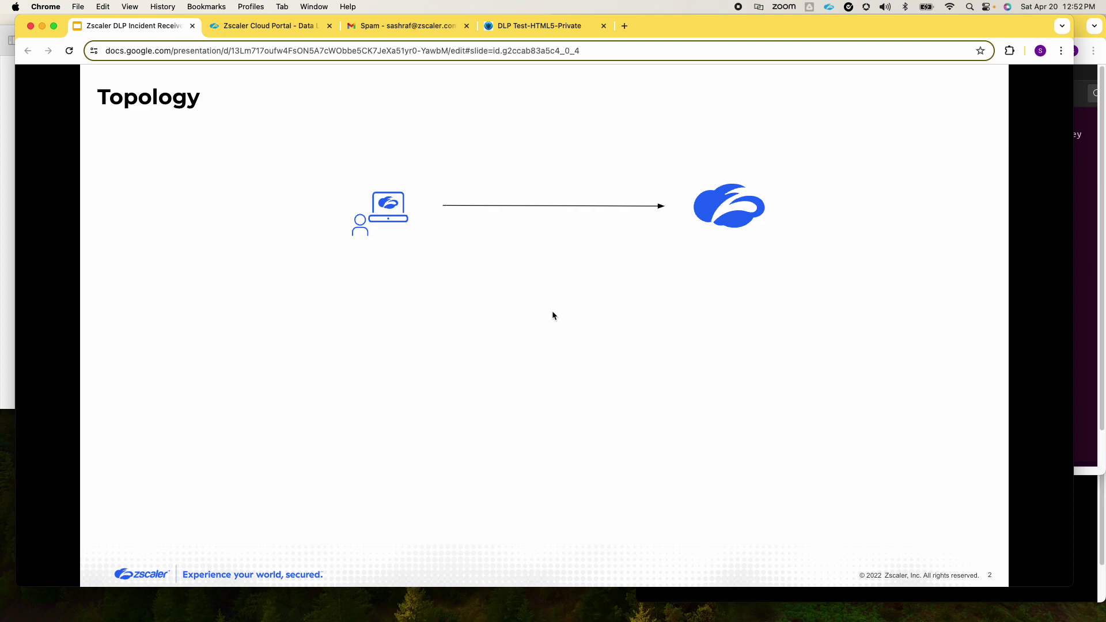
key(Right)
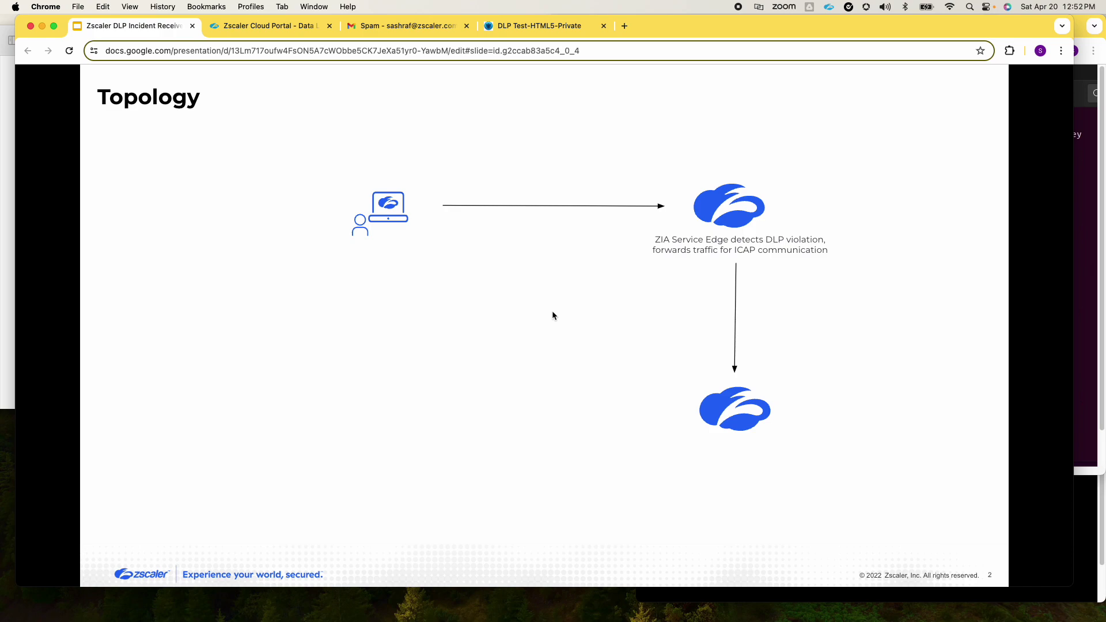
key(Right)
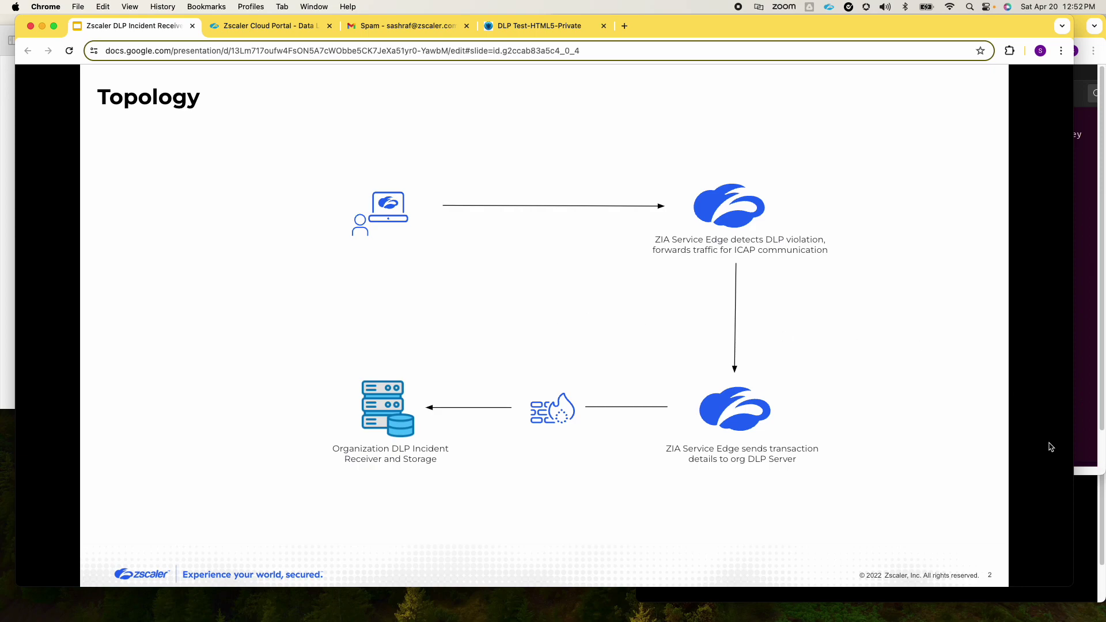
Step: On the storage terminal, enter the 2024-04-20 folder, confirm it's empty, and return to the DLP policy page
click(1085, 494)
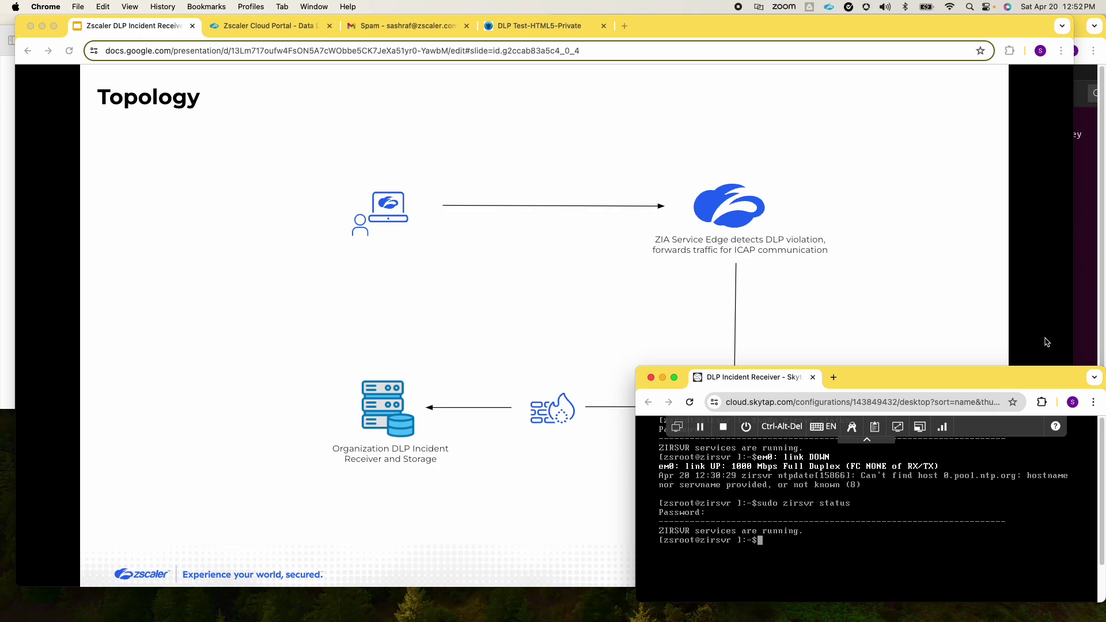
click(1083, 320)
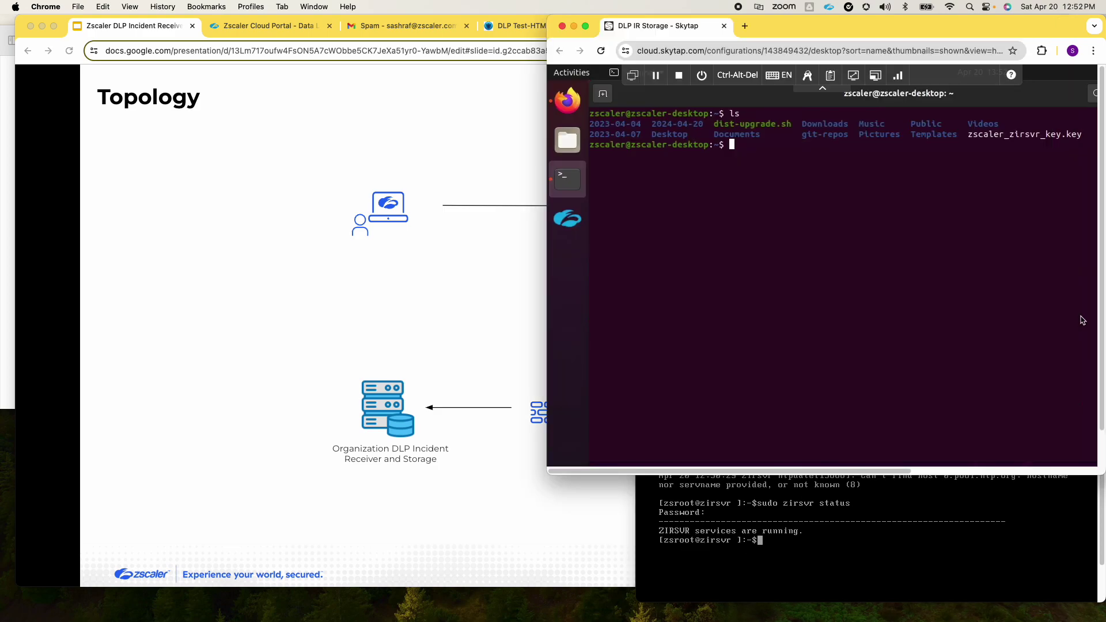
text(cd 2024)
key(Tab)
key(Return)
text(ls)
key(Return)
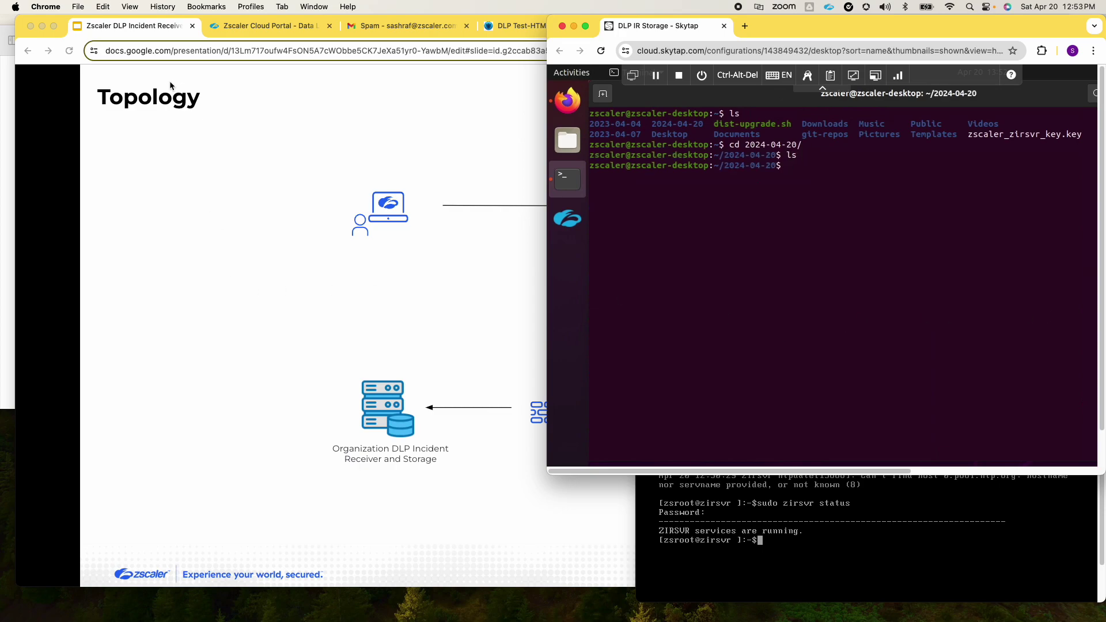
click(248, 27)
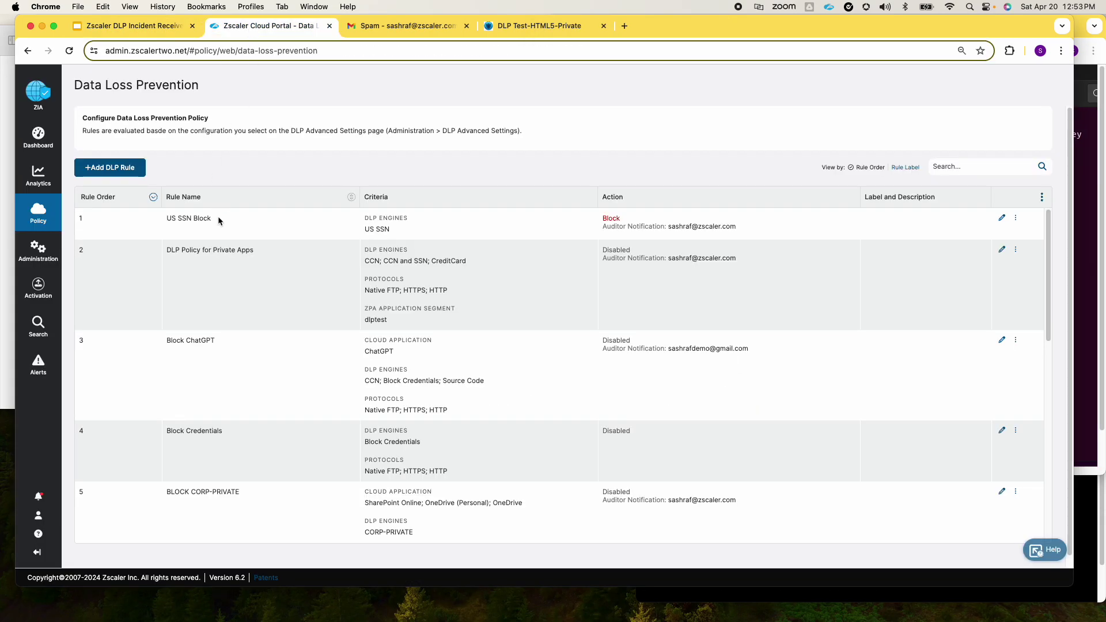
Step: Review rule 1 US SSN Block's settings without saving, then bring up ssn-sample-data.pdf in Preview
click(1002, 220)
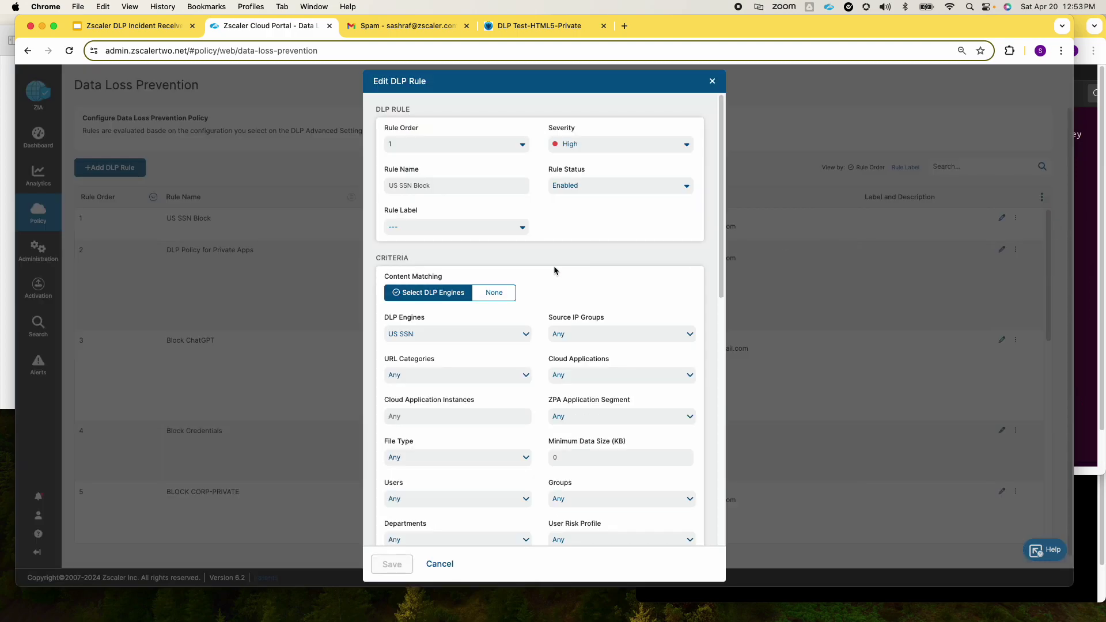
scroll(545, 292, down, 2)
mouse_move(468, 300)
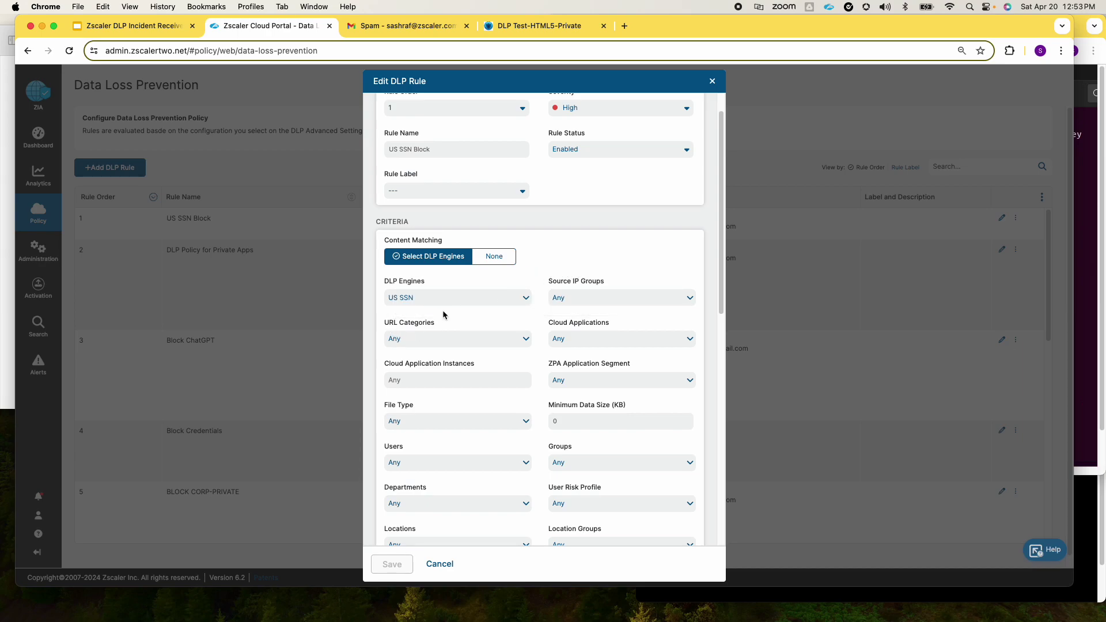
scroll(489, 308, down, 6)
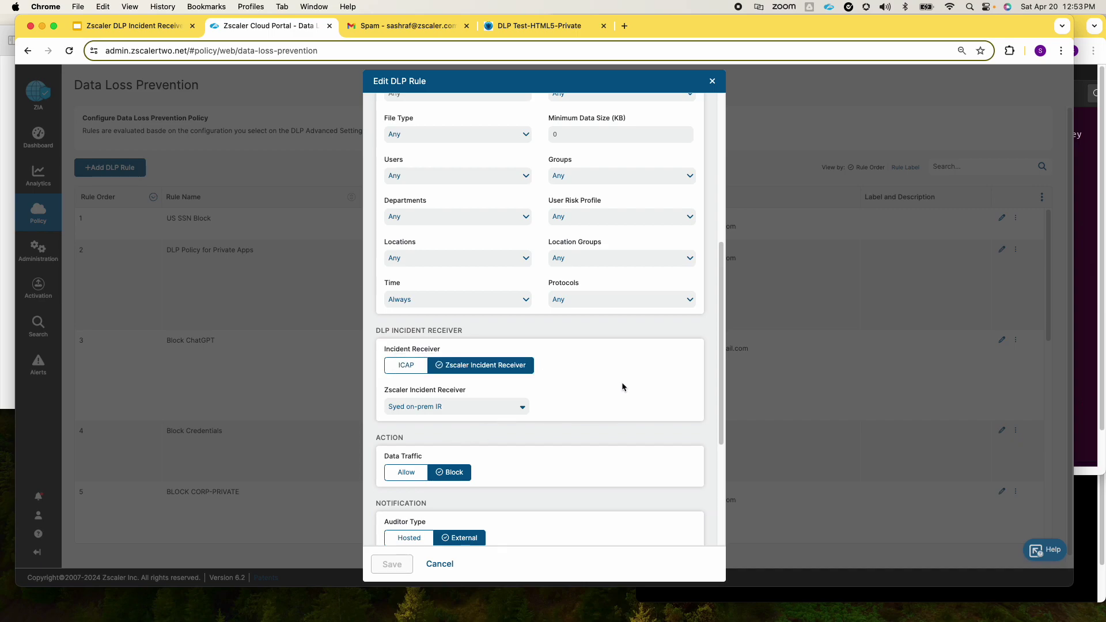
scroll(621, 383, down, 3)
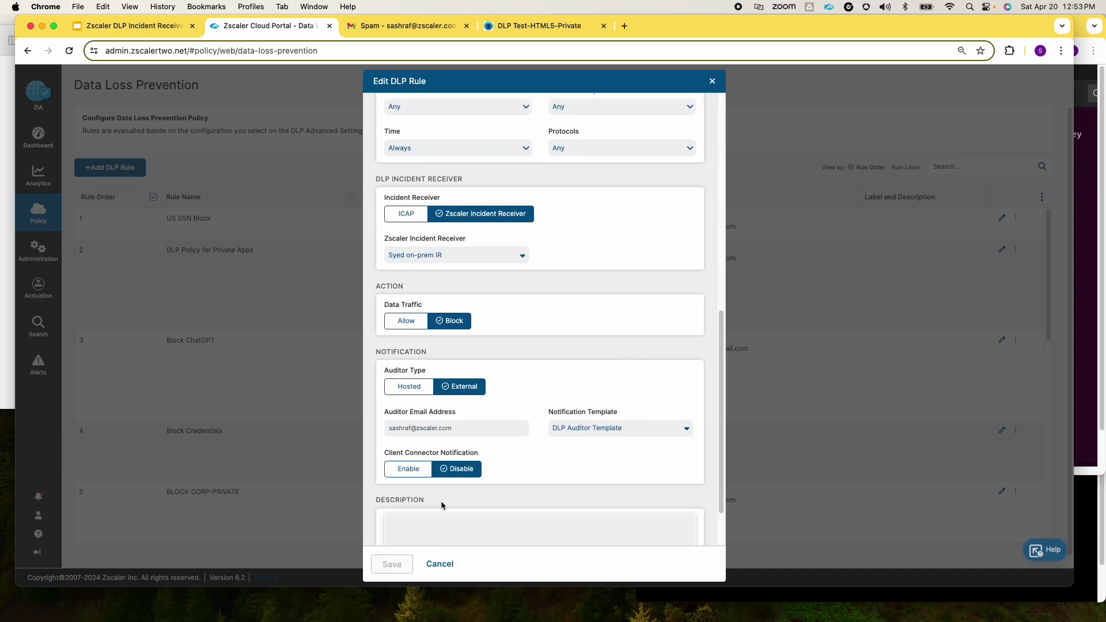
click(439, 565)
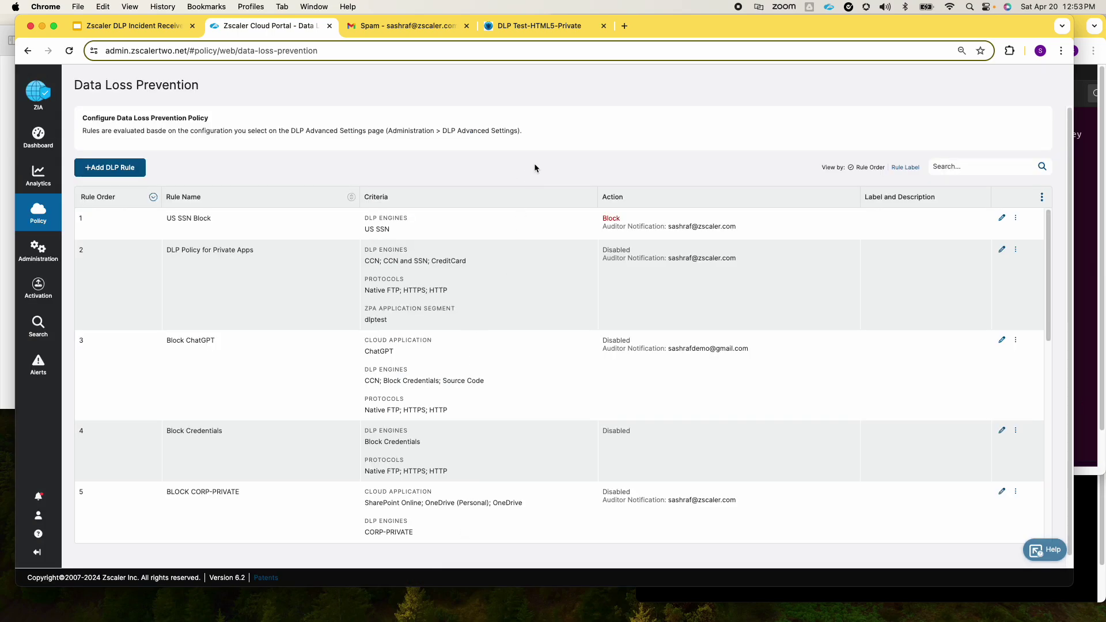
click(9, 256)
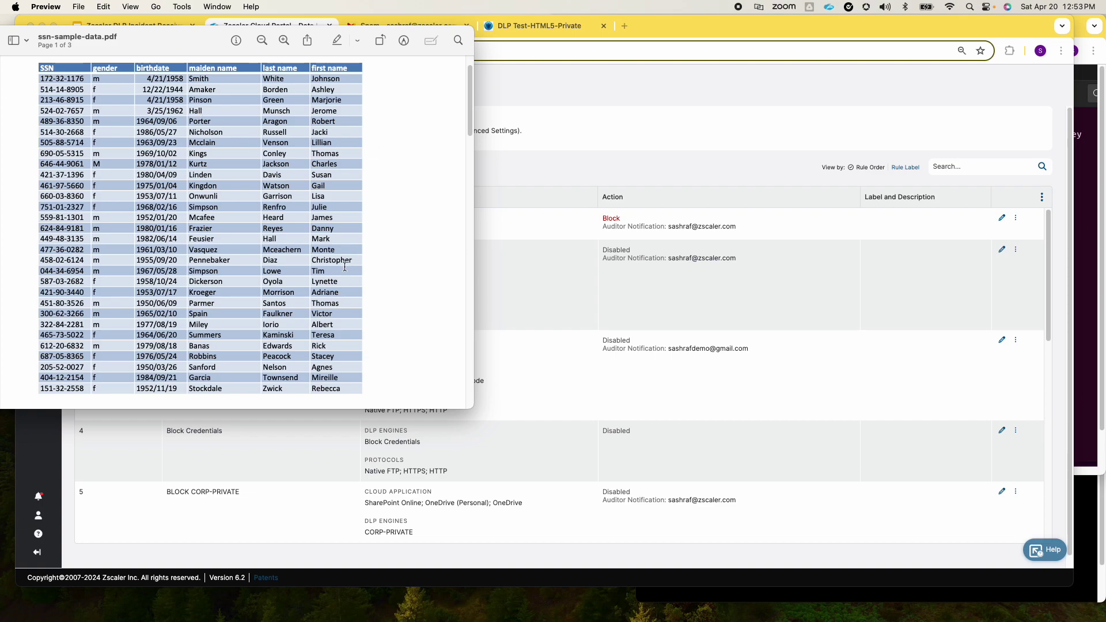
Step: Upload ssn-sample-data.pdf on the DLP Test Site, get it blocked as US SSN, and check Gmail Spam
click(537, 29)
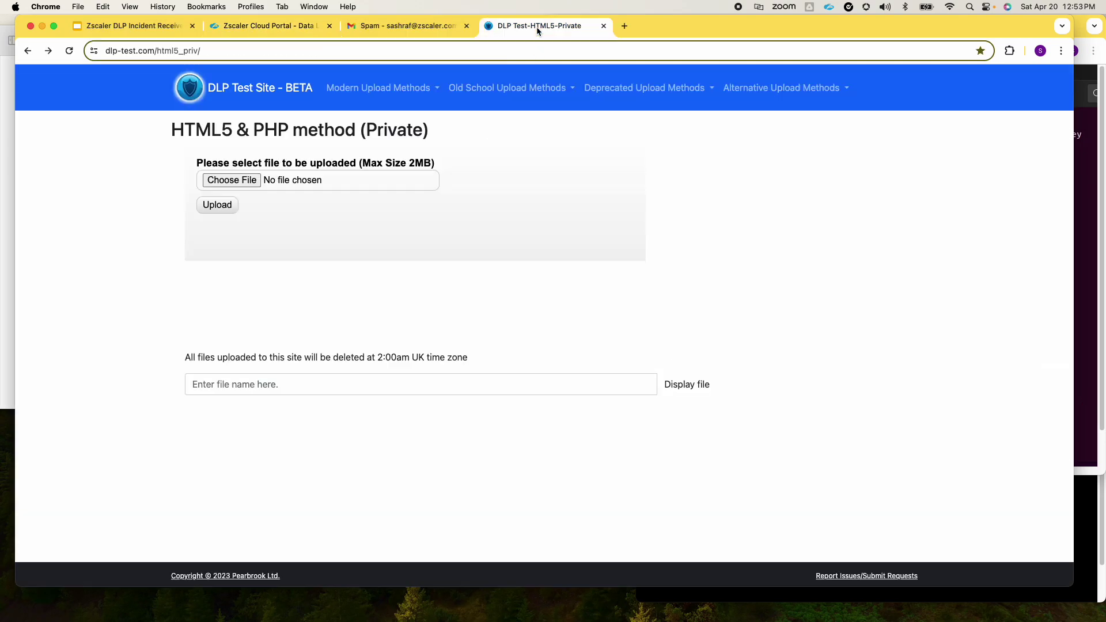
click(233, 181)
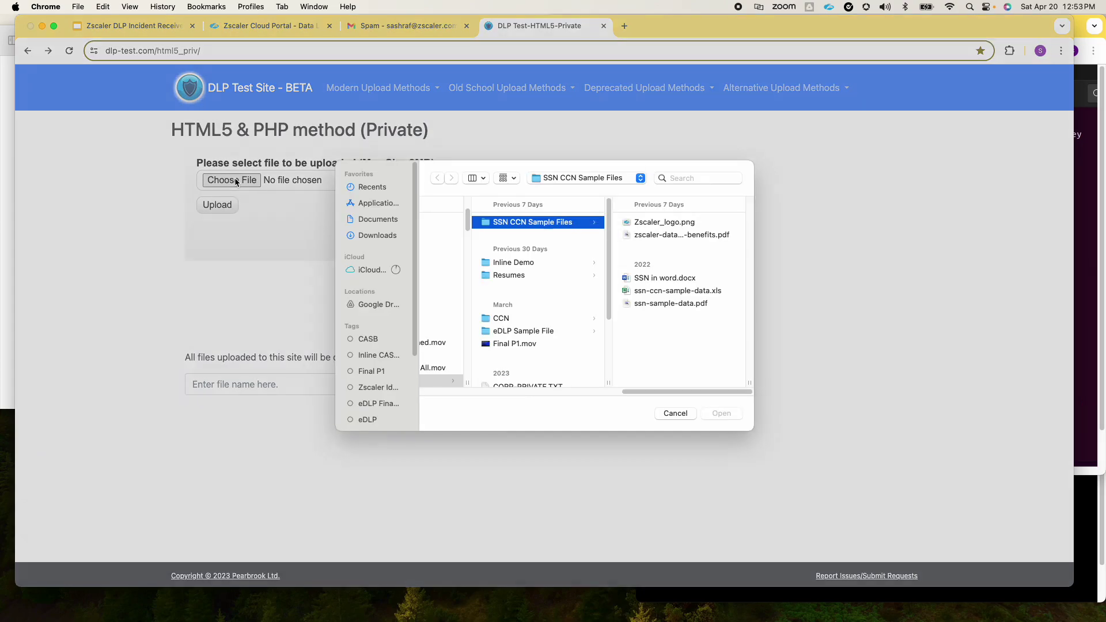
click(660, 309)
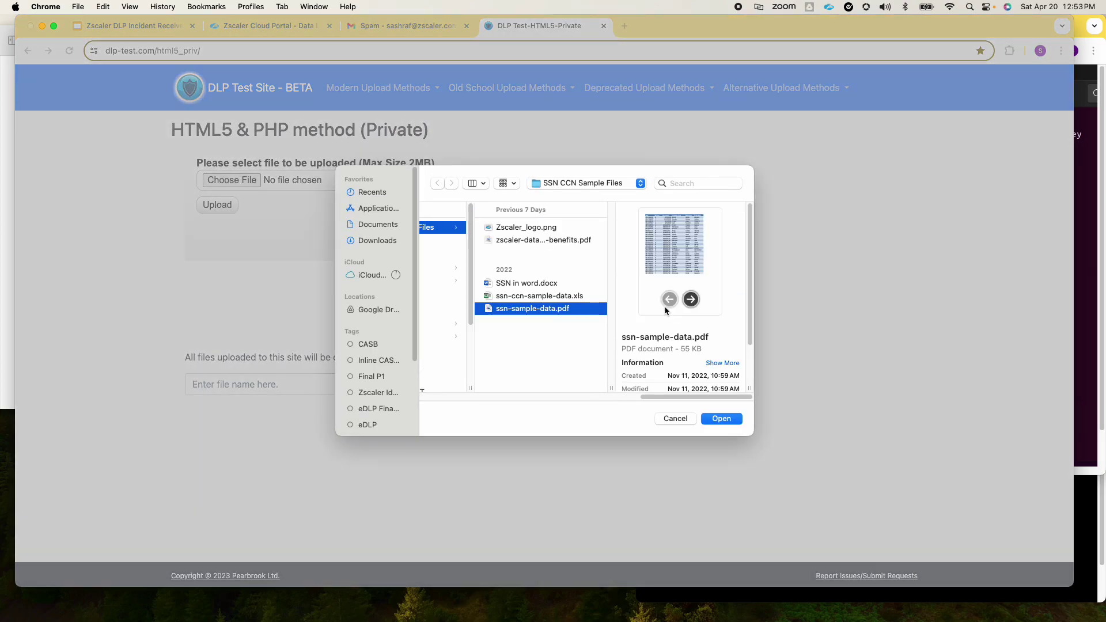
click(721, 418)
click(218, 206)
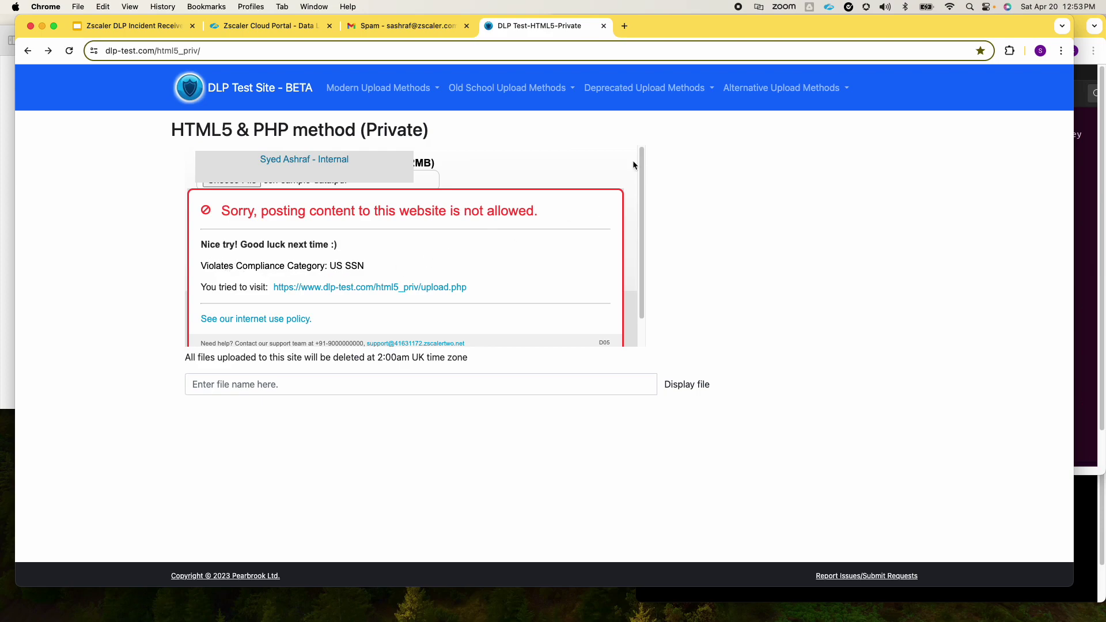
click(435, 30)
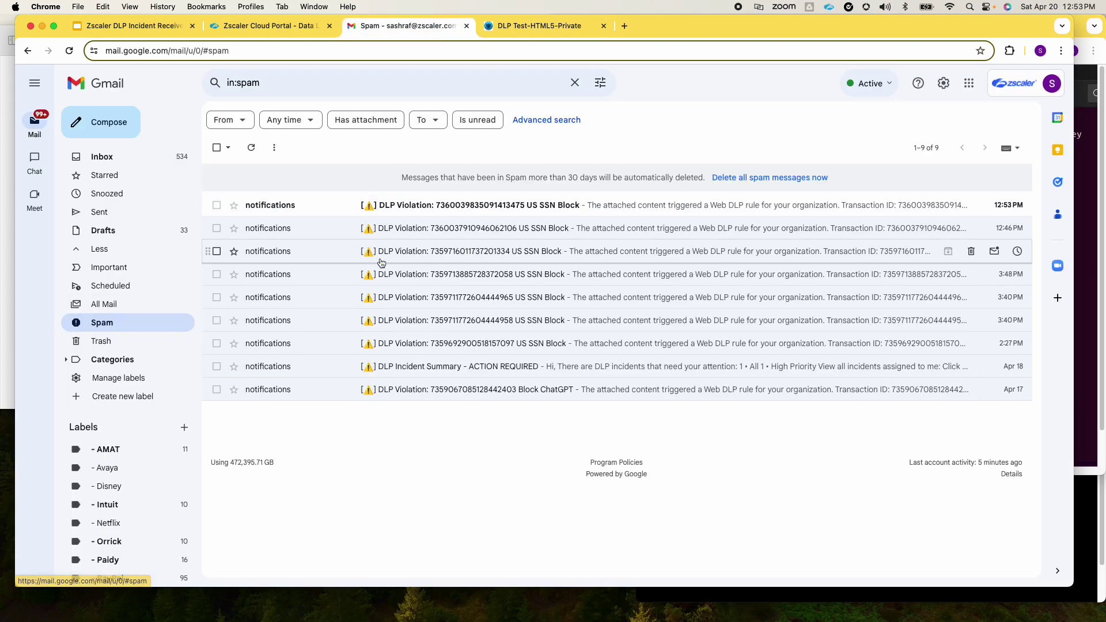
Step: Read the newest DLP Violation alert citing US SSN with 30 matches, then return to the DLP policy page
click(512, 207)
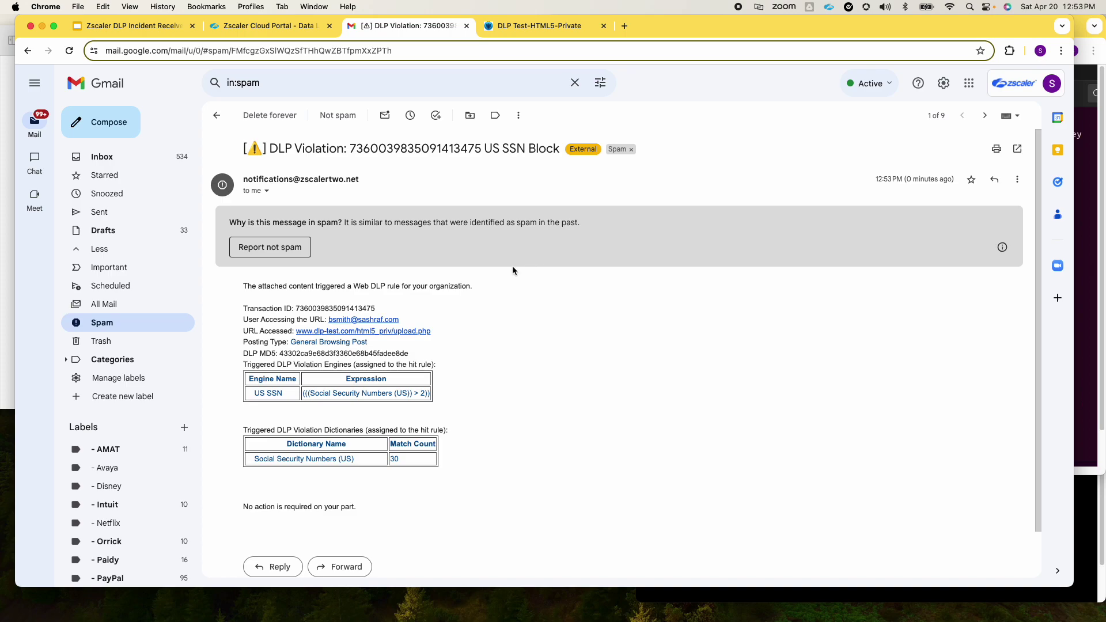
scroll(506, 360, down, 1)
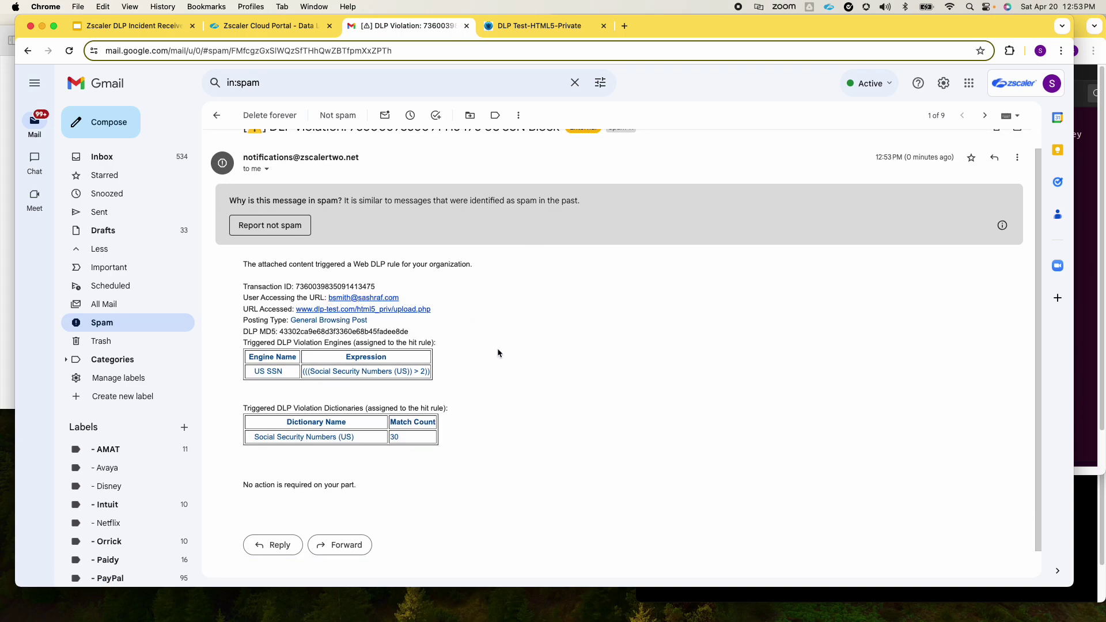
scroll(498, 352, down, 1)
scroll(497, 352, down, 1)
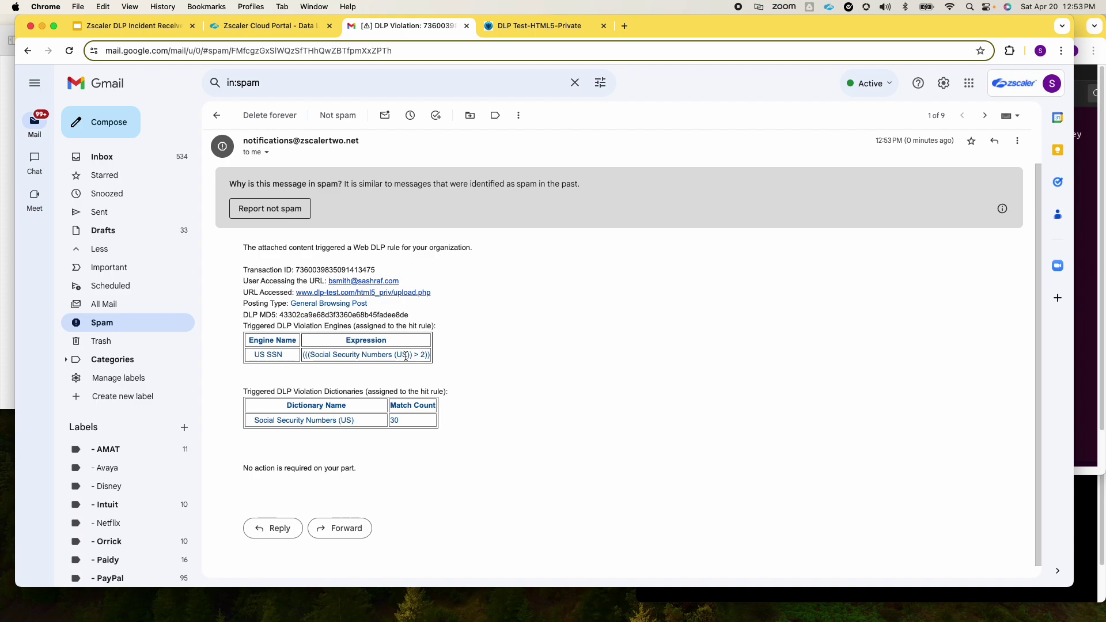
scroll(495, 368, down, 1)
scroll(496, 368, down, 1)
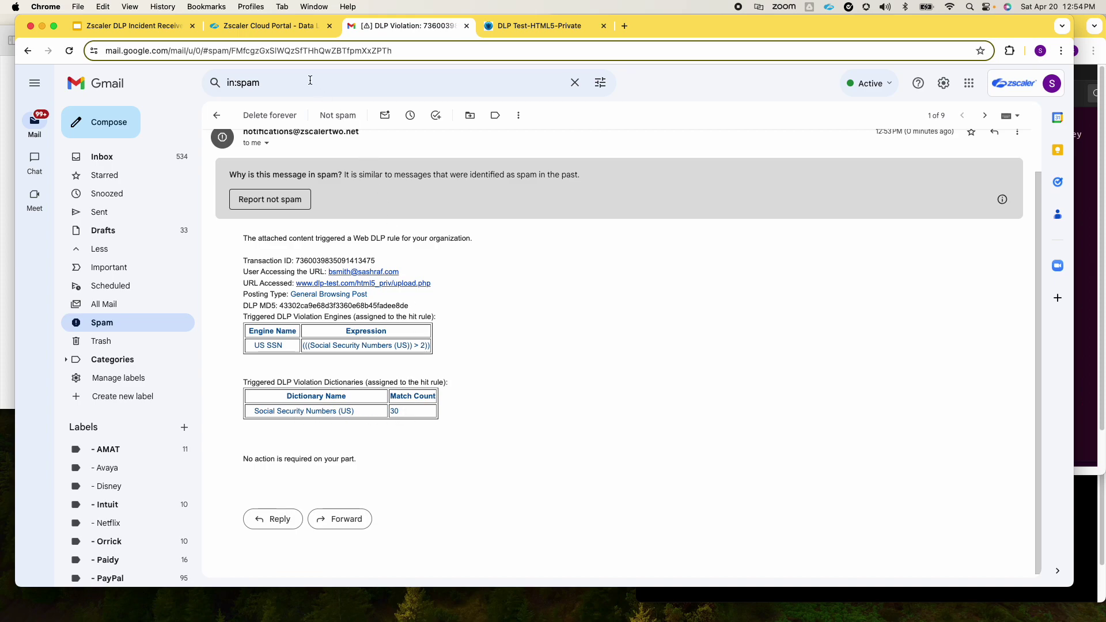
click(249, 28)
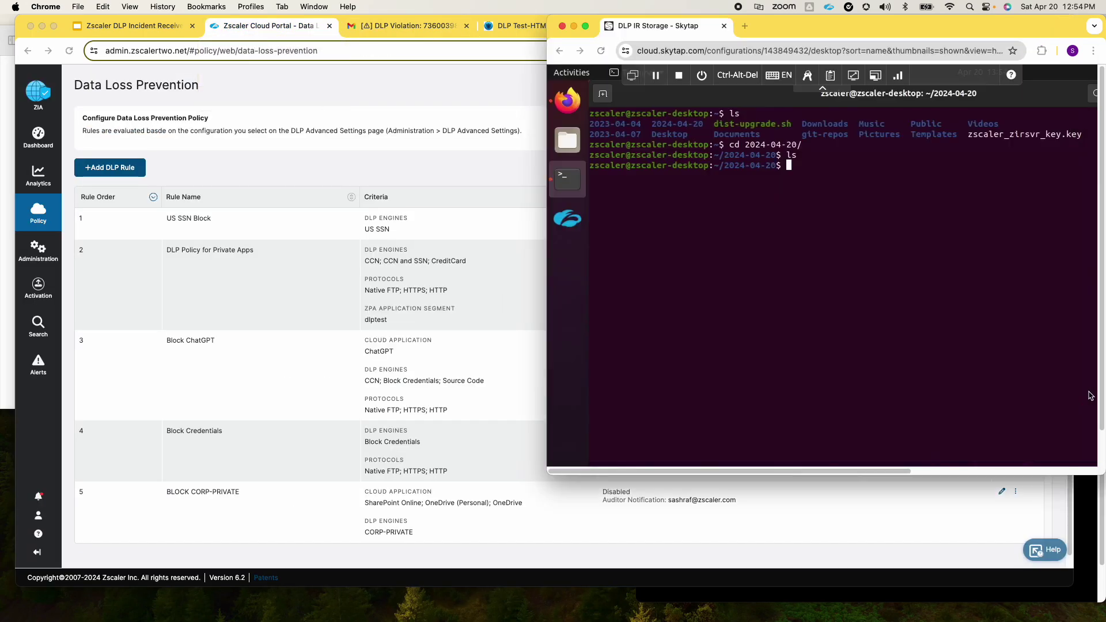
click(1088, 399)
text(ls)
key(Return)
text(cd 73)
key(Tab)
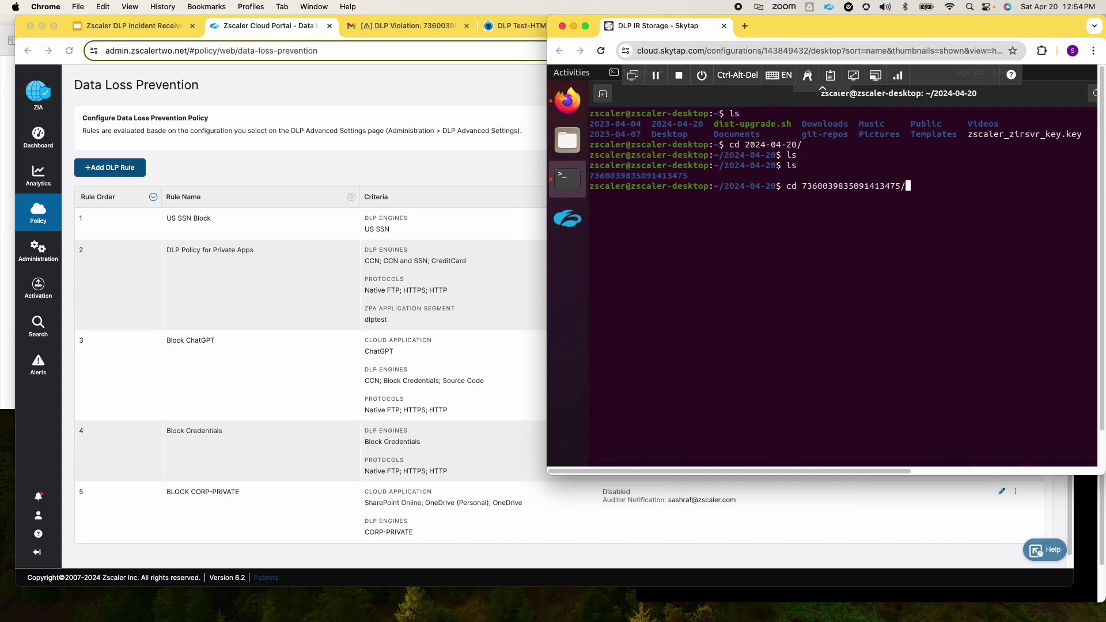
key(Return)
text(ls -l)
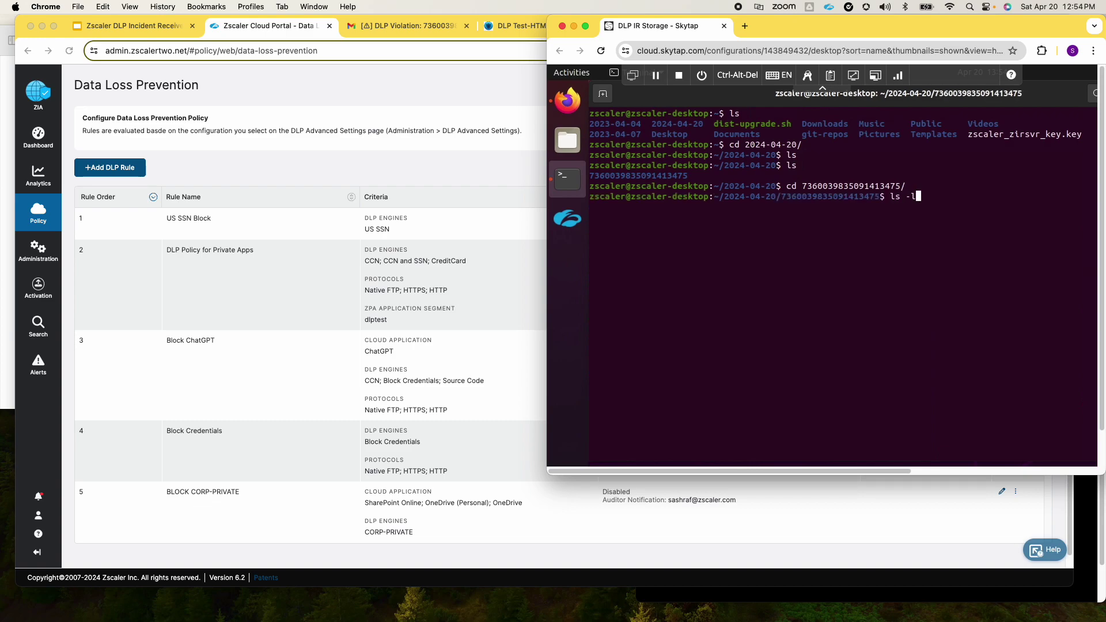
key(Return)
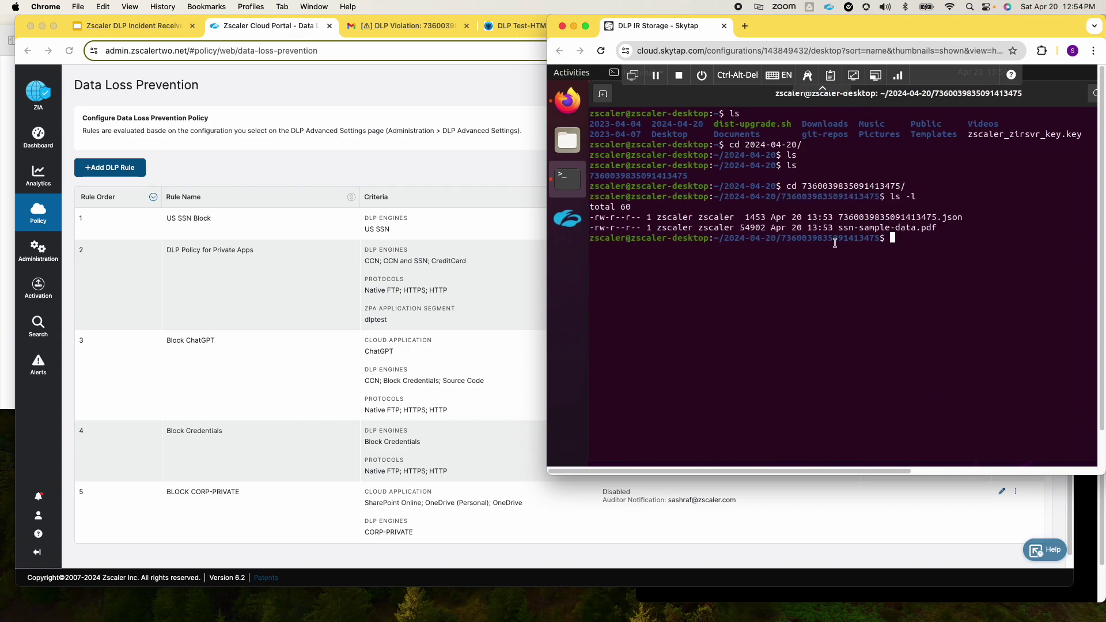
Step: Compare against the Preview PDF, then display the incident JSON showing matchCount 30 and triggering SSNs
click(8, 167)
click(767, 275)
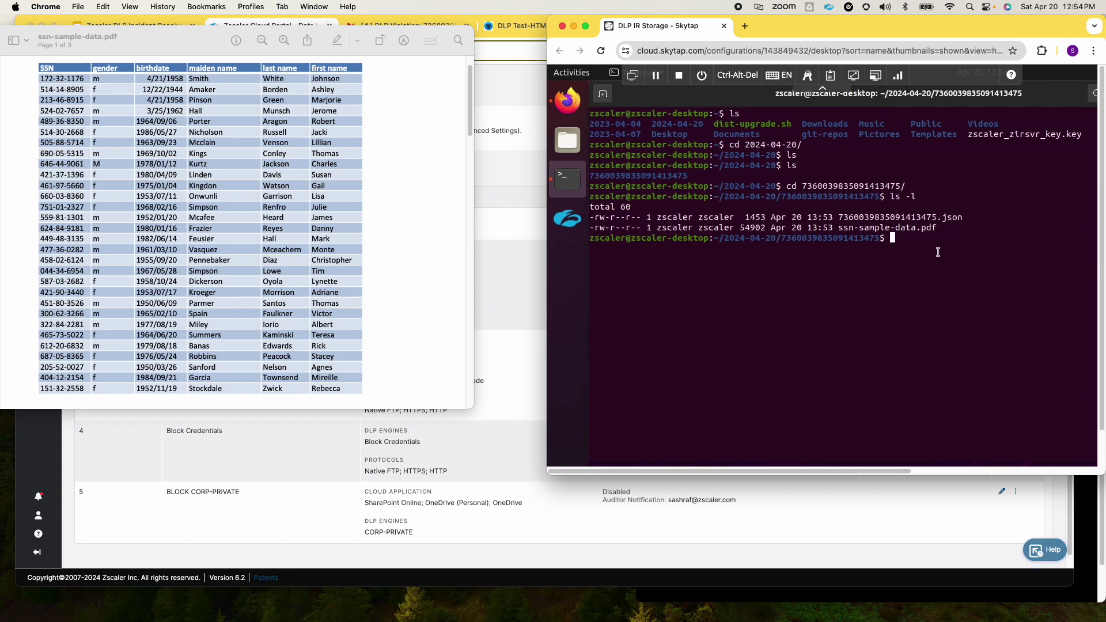
text(more 7)
key(Tab)
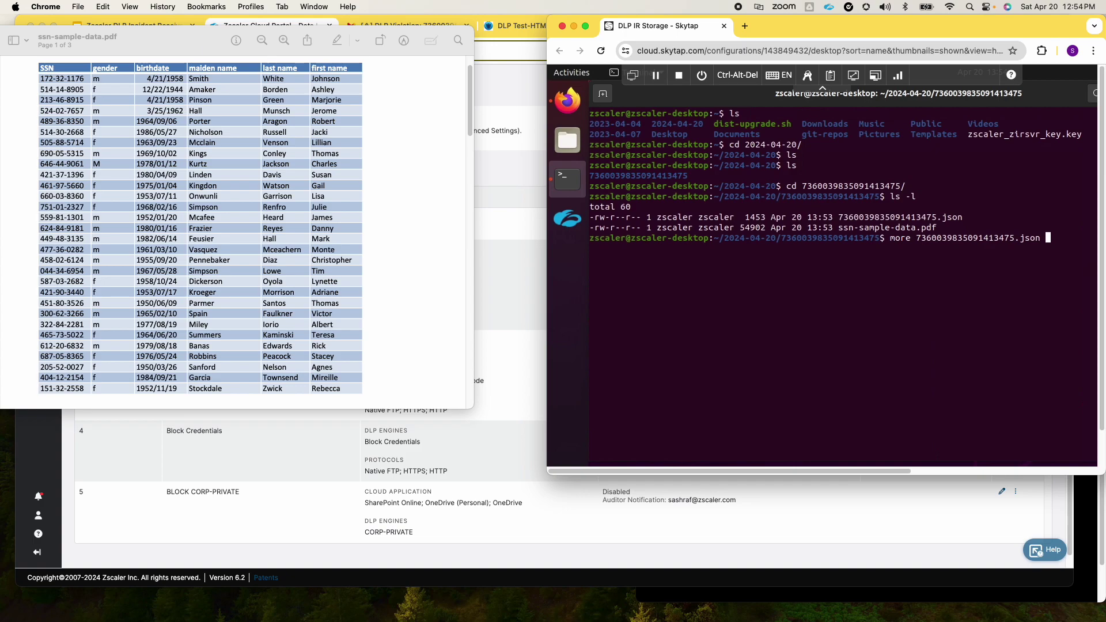
key(Return)
key(space)
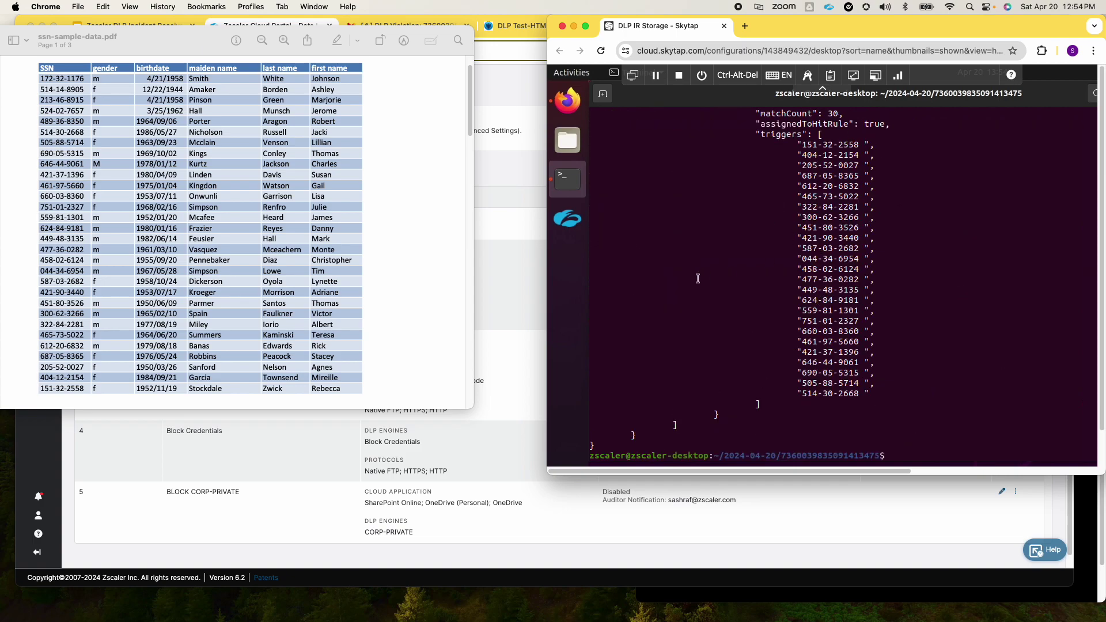
click(503, 288)
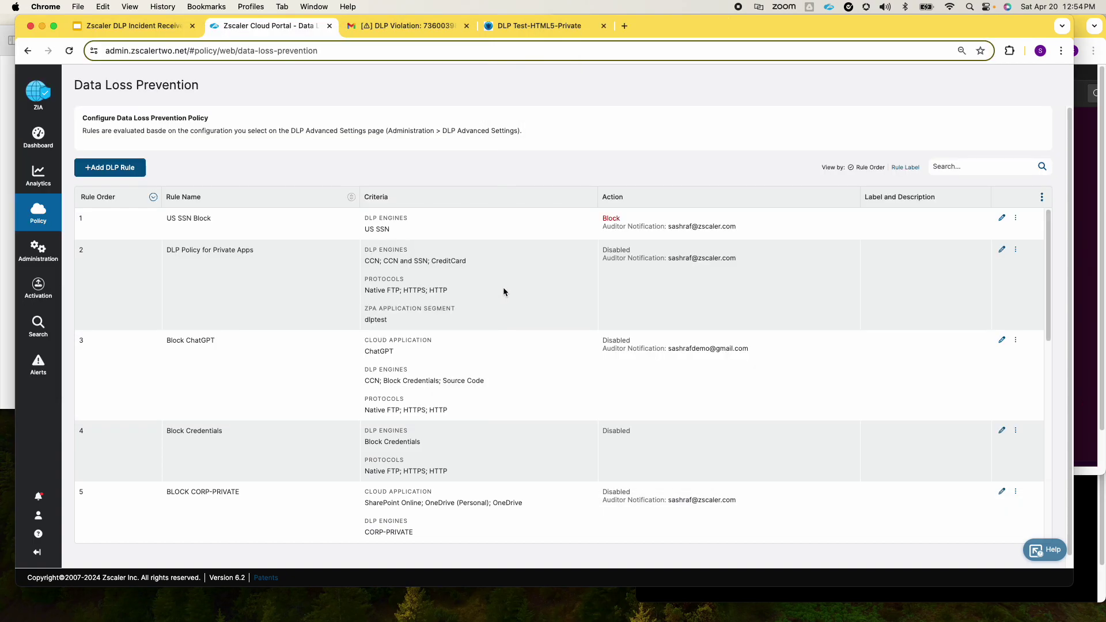